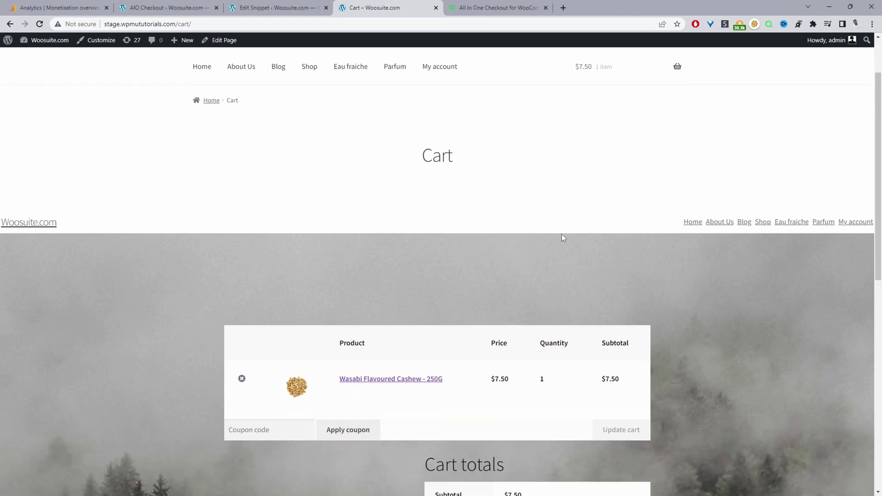
scroll(562, 237, "down", 2)
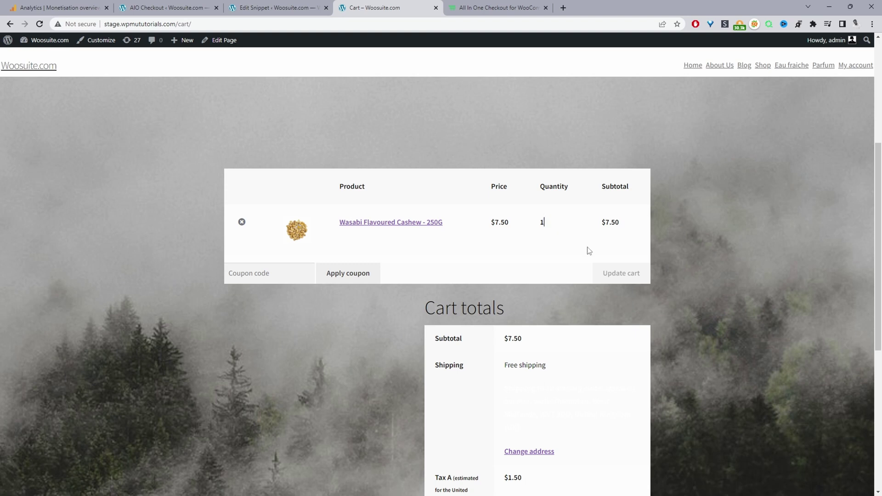
Inspect the cart's item quantity field, then switch to the All In One Checkout product tab.
double_click(542, 221)
left_click(600, 222)
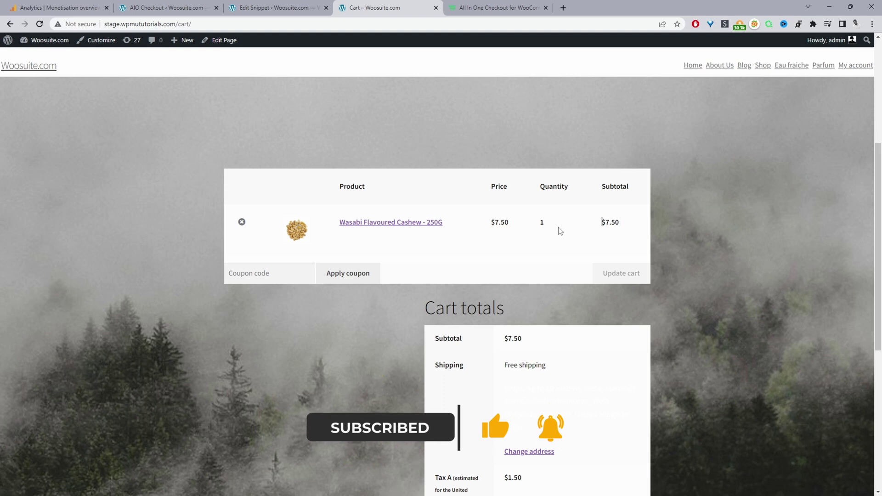
left_click(496, 8)
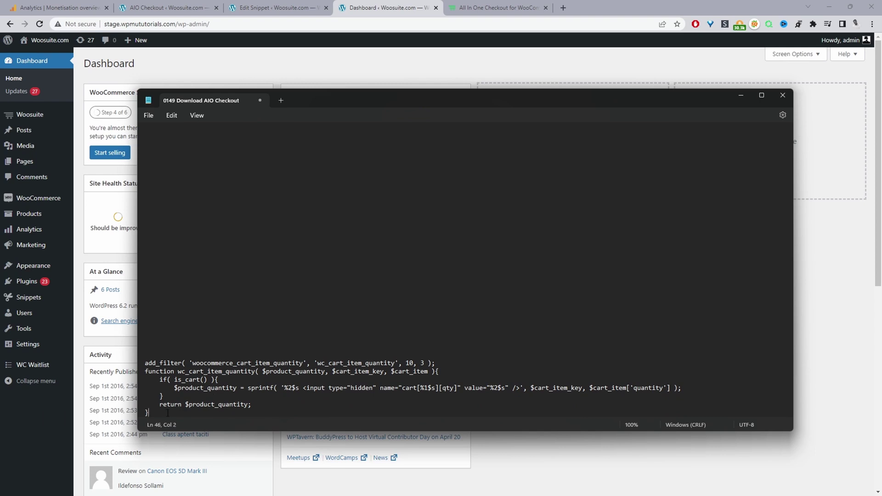
Copy the add_filter cart quantity code from Notepad and close Notepad.
left_click_drag(147, 412, 138, 364)
key("ctrl+c")
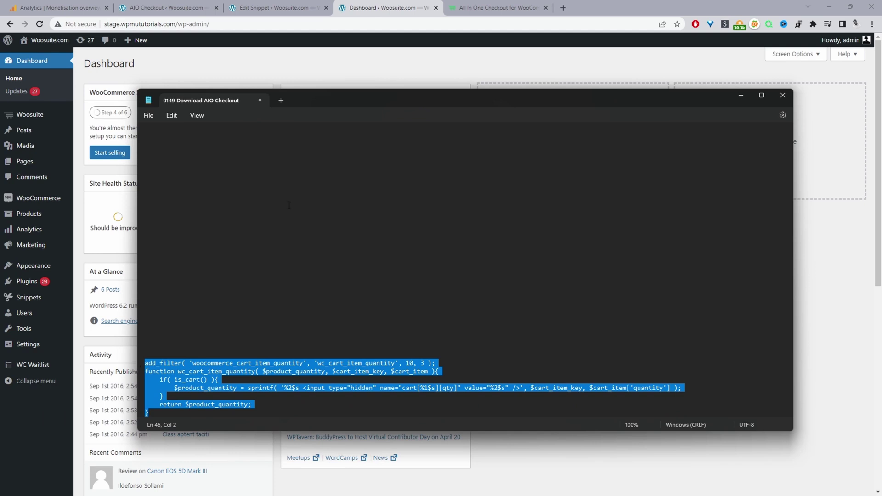
left_click(358, 72)
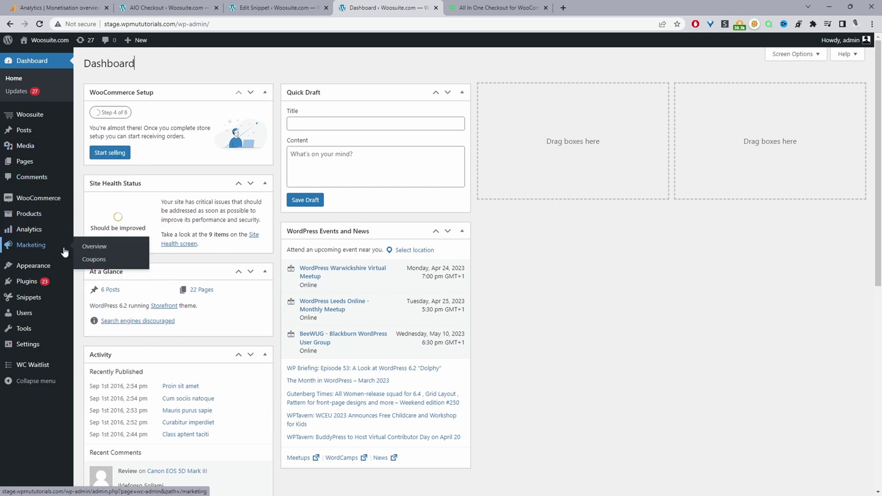
mouse_move(33, 266)
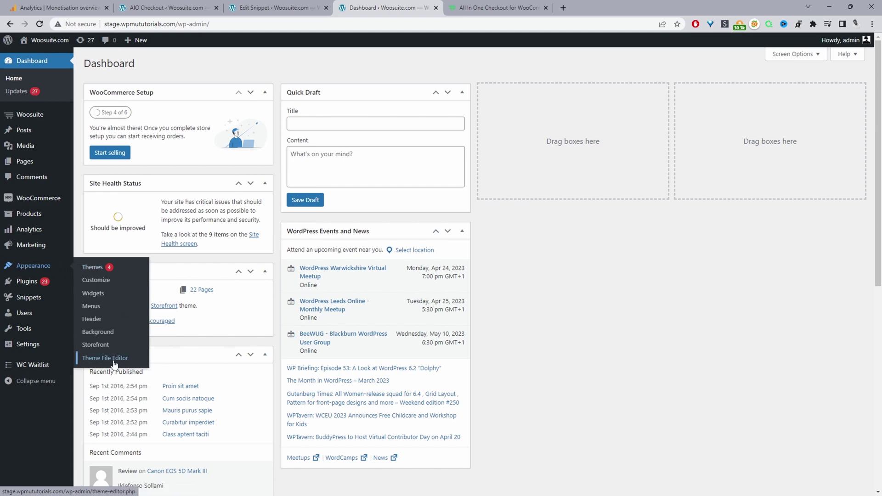
Append the copied quantity filter code to the end of Storefront's functions.php.
left_click(105, 358)
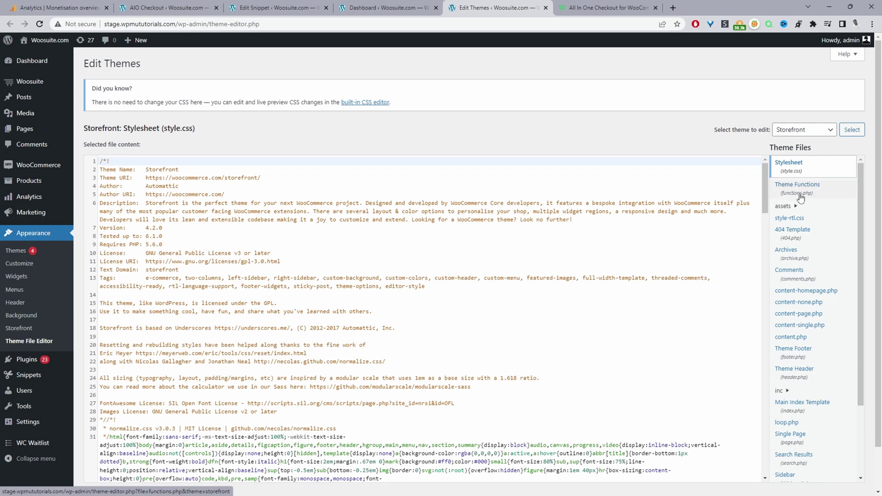
left_click(797, 186)
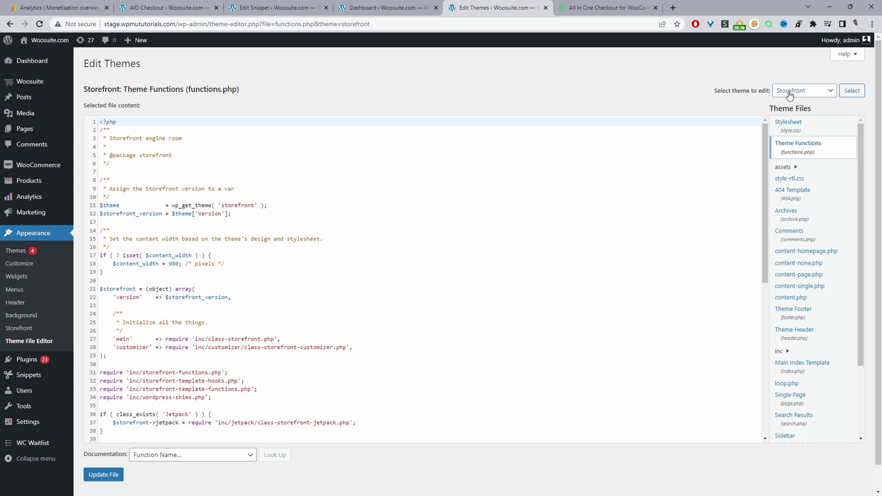
left_click(790, 95)
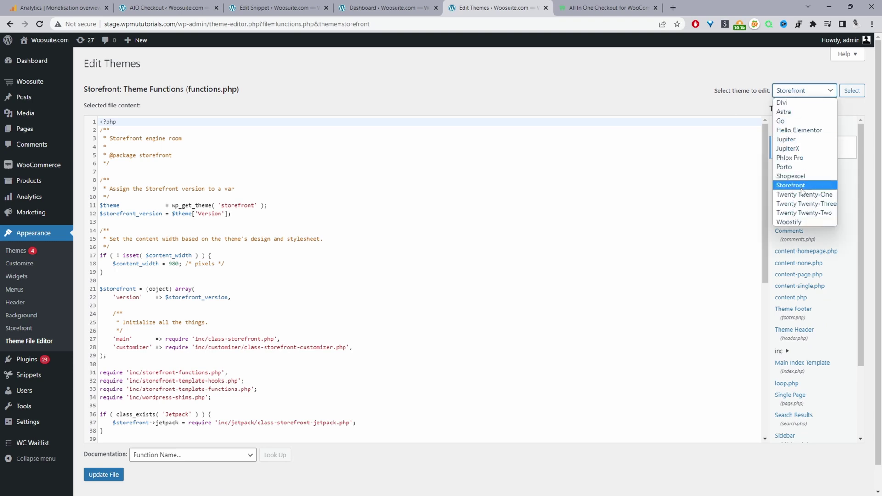
left_click(528, 152)
scroll(543, 231, "down", 10)
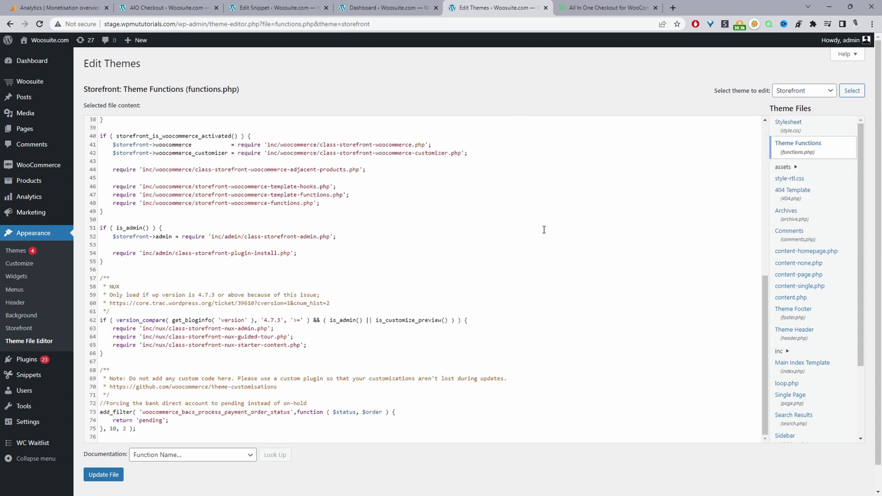
scroll(310, 262, "down", 3)
left_click(117, 410)
key("Return")
key("Return")
key("ctrl+v")
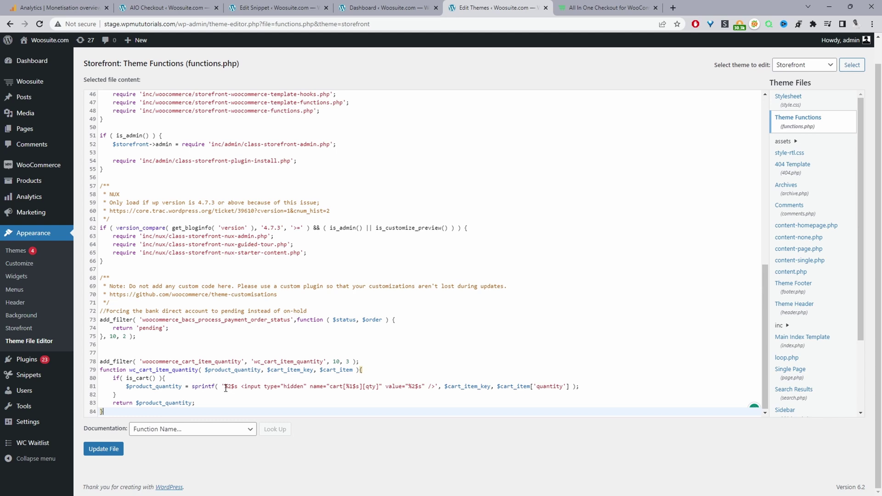
mouse_move(27, 359)
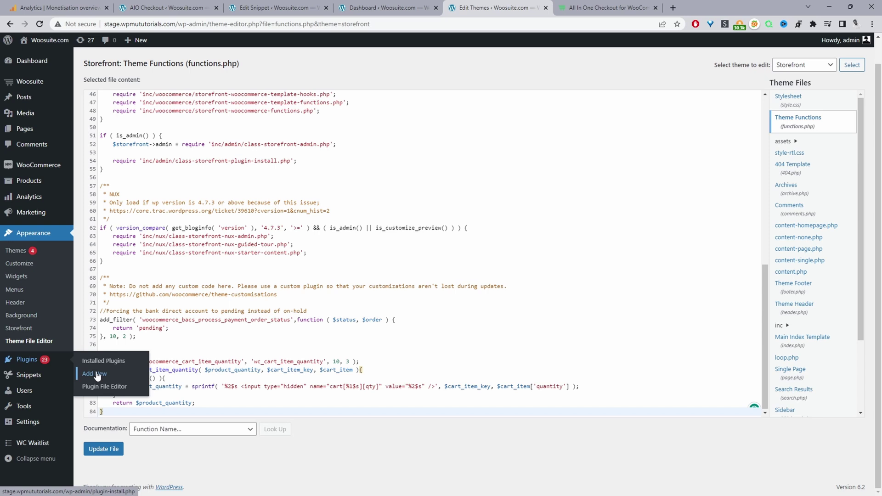
mouse_move(28, 375)
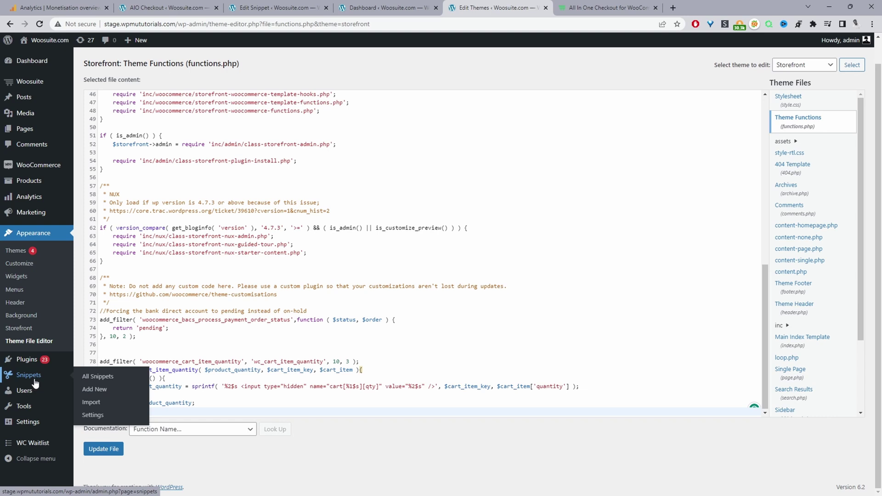
Create and activate snippet 'disable quantity on cart page' containing the pasted filter code.
left_click(36, 377)
left_click(143, 63)
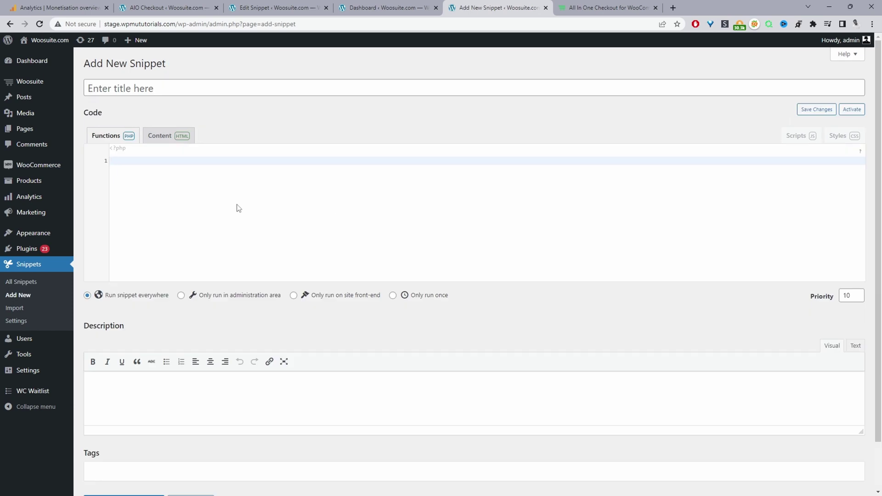
key("ctrl+v")
left_click(136, 88)
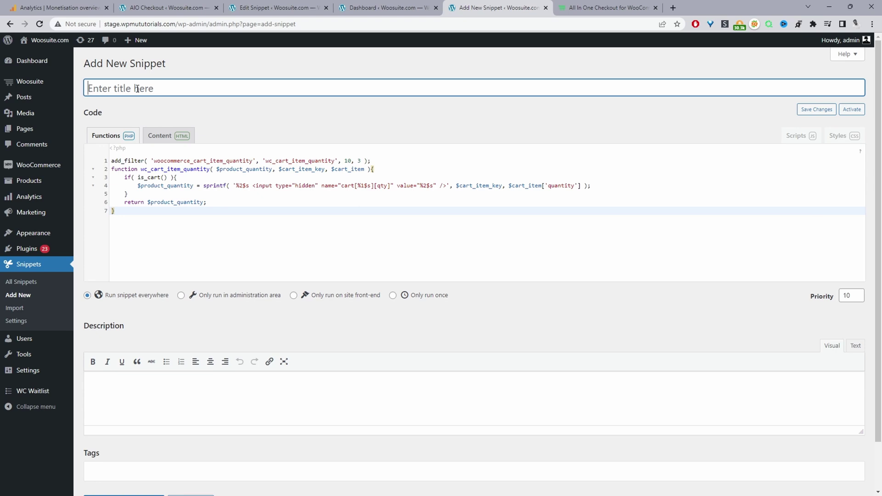
type("disable quantity on ")
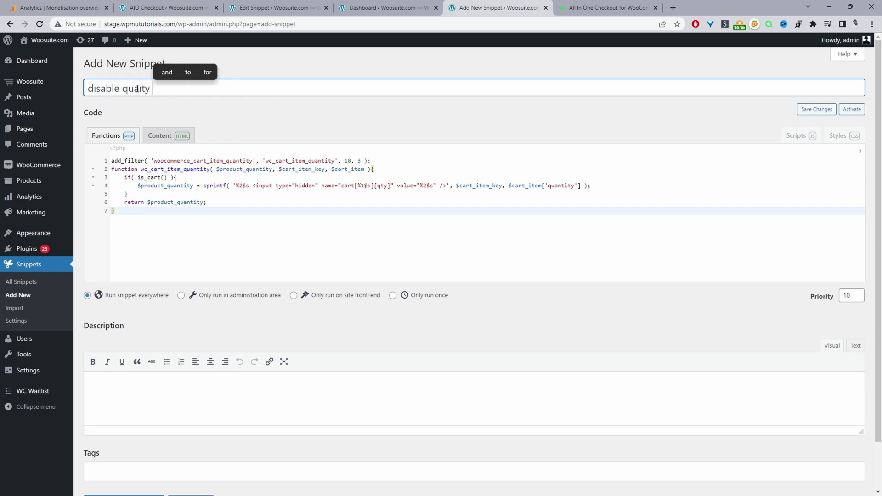
type("cart page")
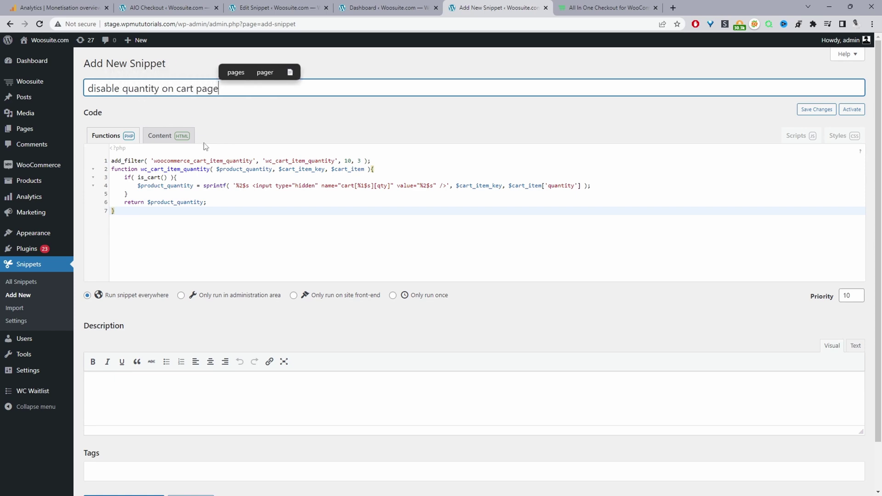
scroll(241, 179, "down", 2)
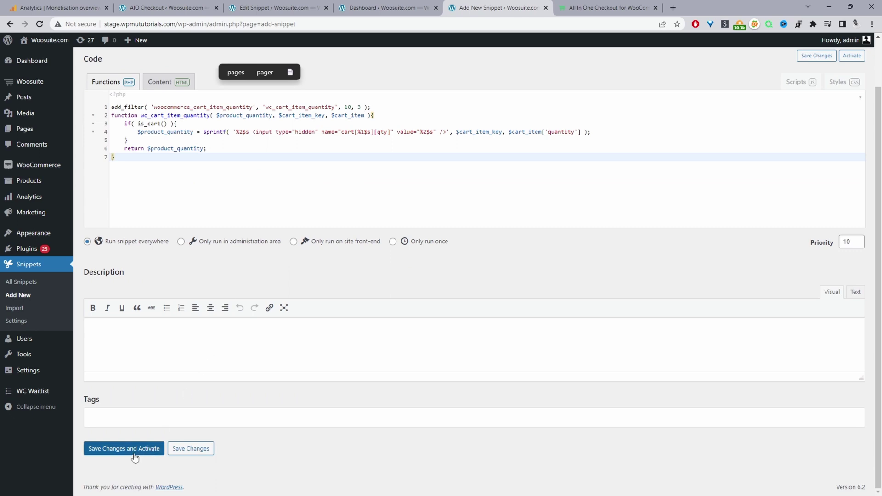
left_click(121, 453)
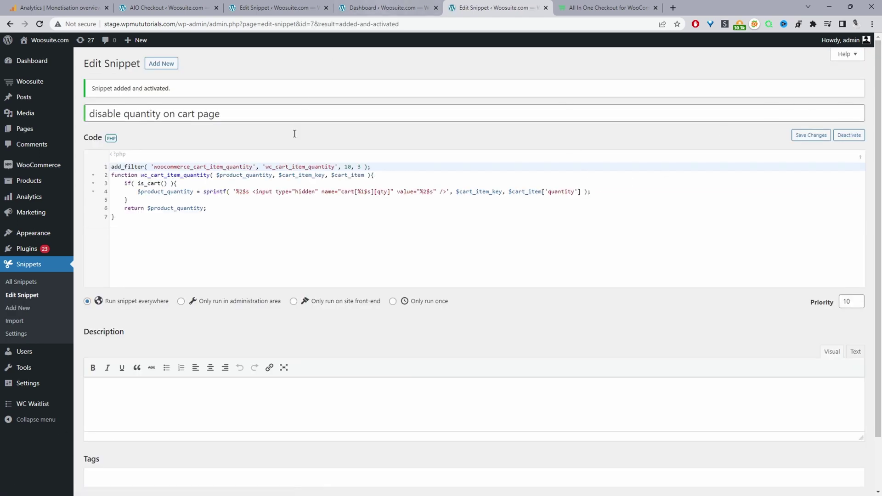
Visit the store's cart and confirm the quantity displays as plain text 1.
mouse_move(49, 40)
left_click(33, 56)
scroll(544, 228, "down", 2)
scroll(545, 227, "up", 2)
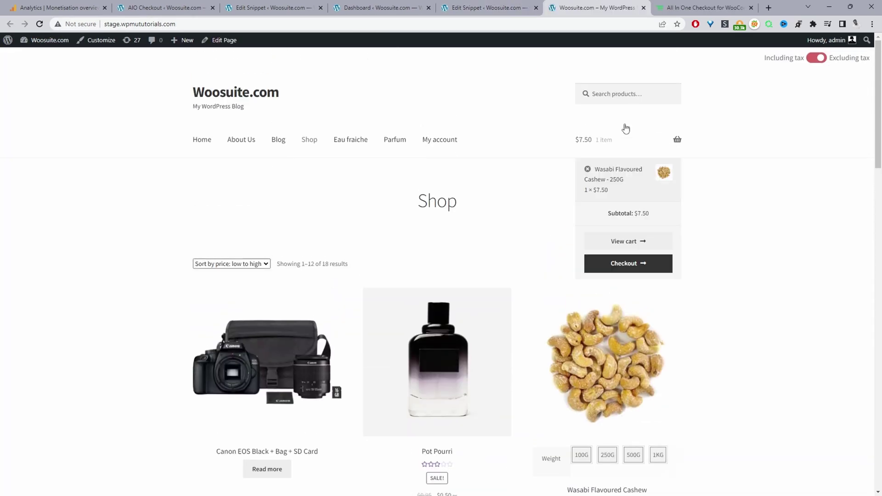
left_click(626, 243)
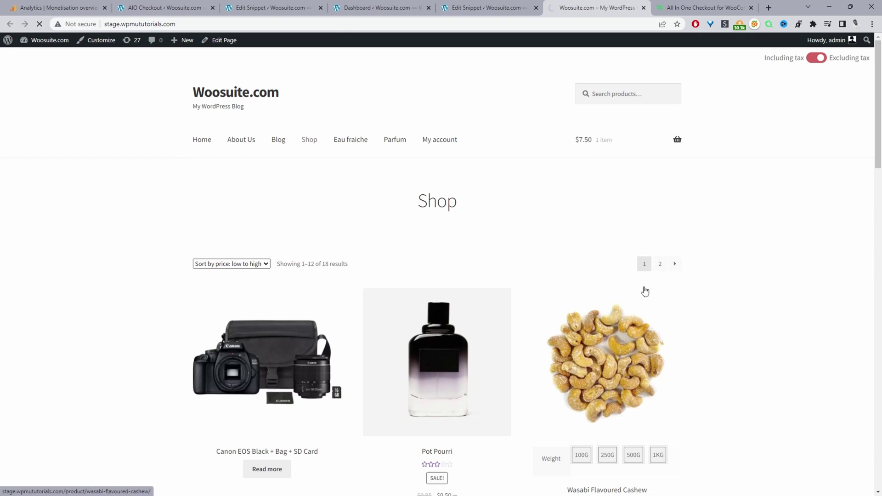
scroll(685, 283, "down", 3)
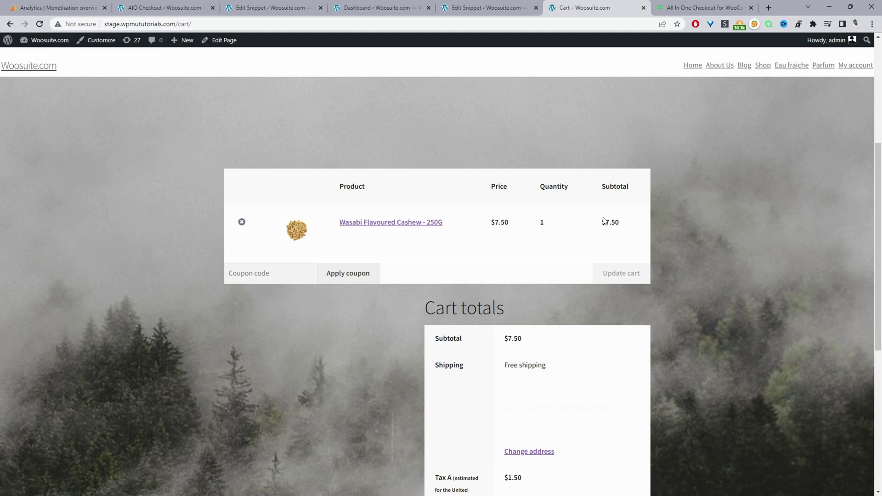
Deactivate the quantity snippet, then reload the cart to confirm the quantity field is editable.
left_click(485, 8)
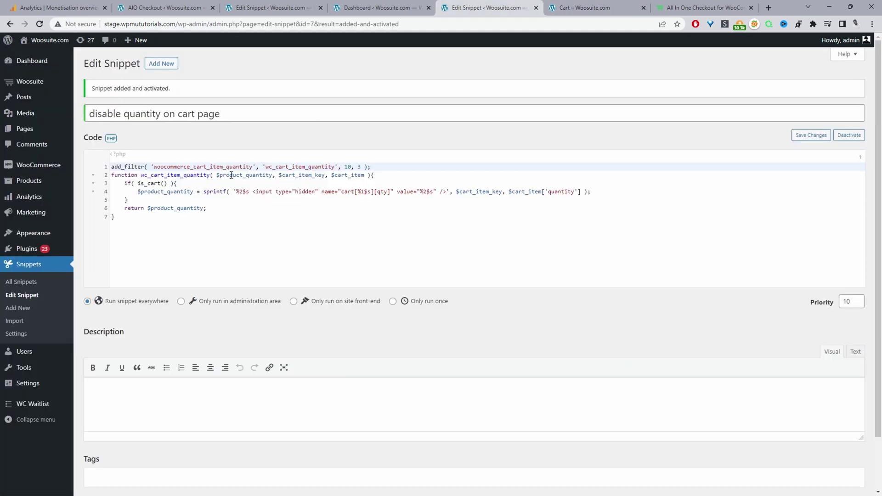
scroll(207, 324, "down", 2)
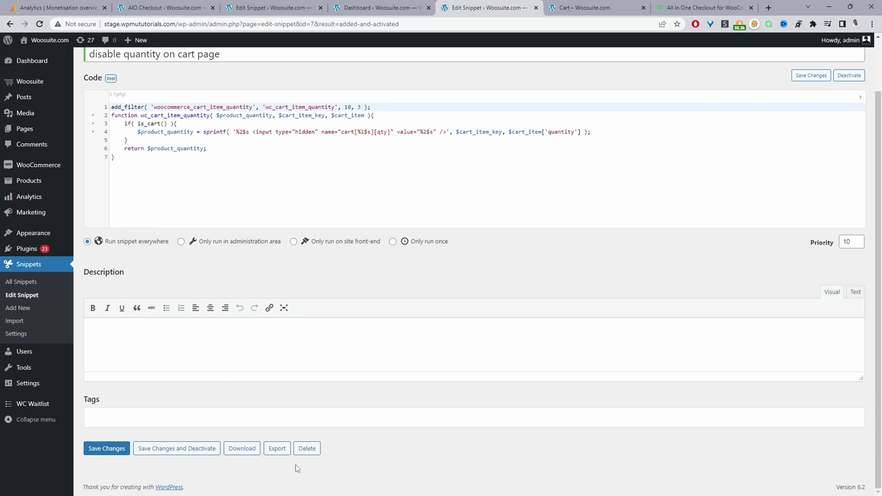
left_click(176, 448)
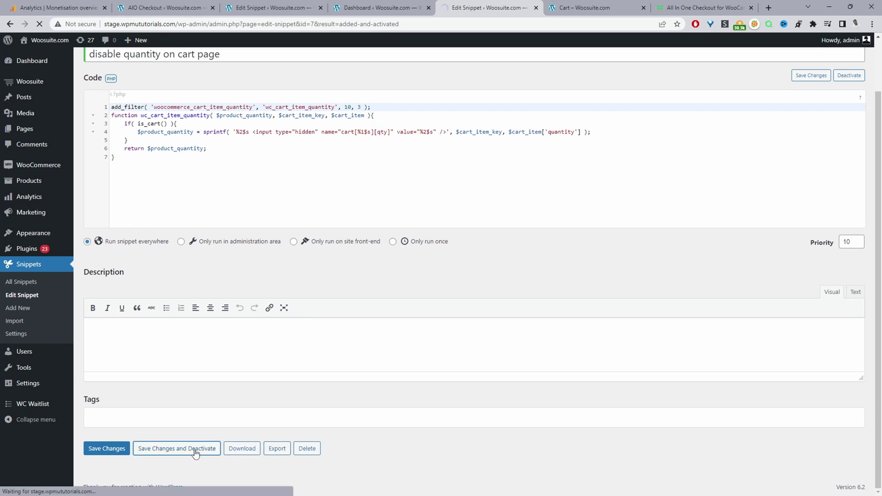
key("ctrl+Tab")
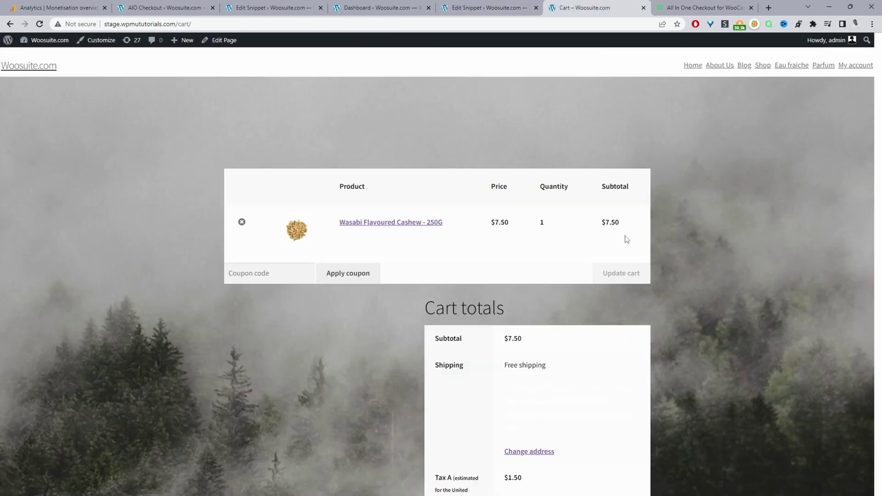
left_click(40, 23)
left_click(553, 222)
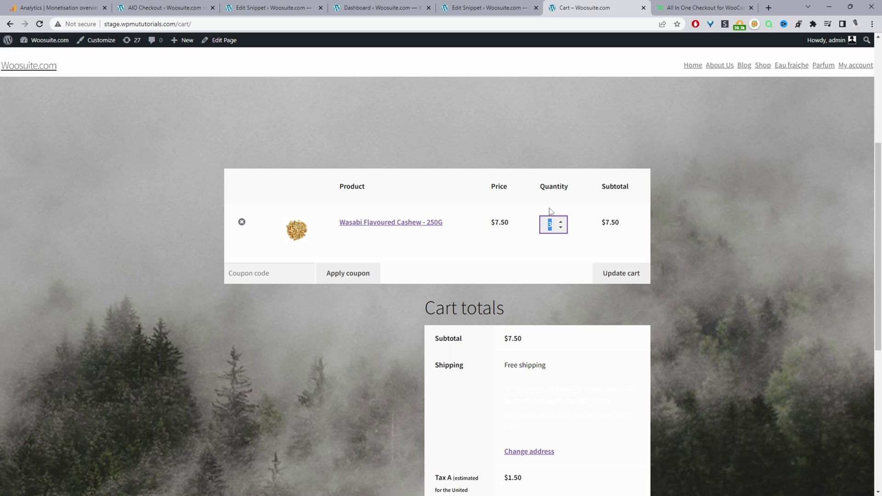
Go to Woosuite > AIO Checkout from the snippet editor tab.
left_click(474, 8)
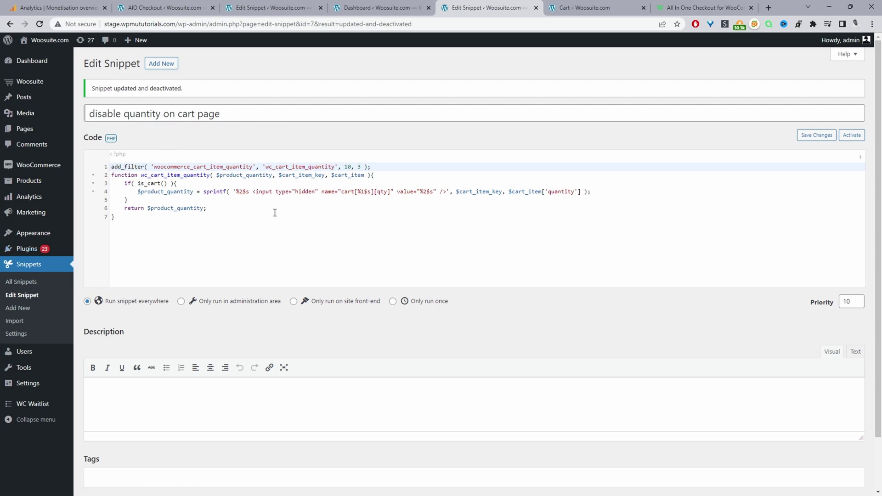
mouse_move(31, 82)
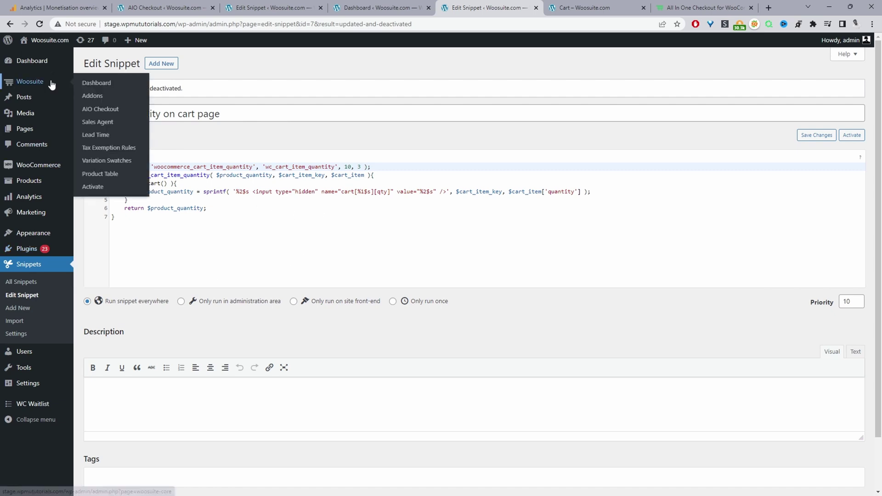
left_click(100, 109)
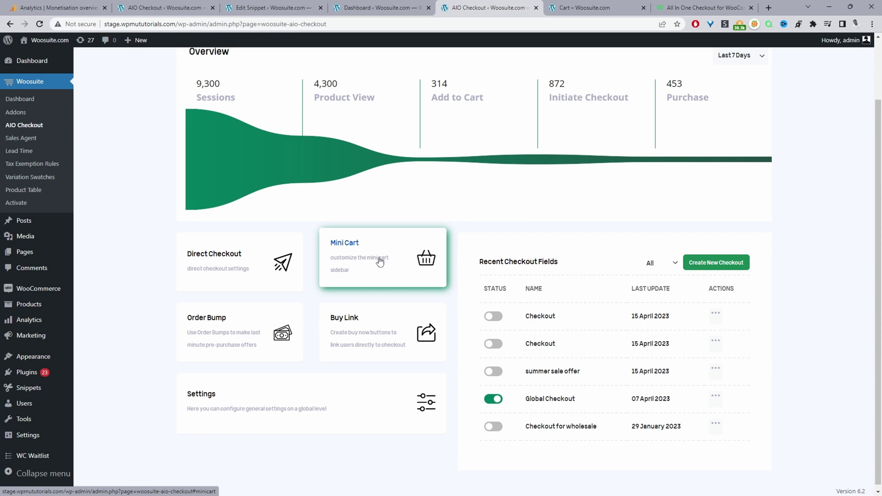
Enable the mini cart at bottom left, auto-opening after items are added, and save.
left_click(380, 262)
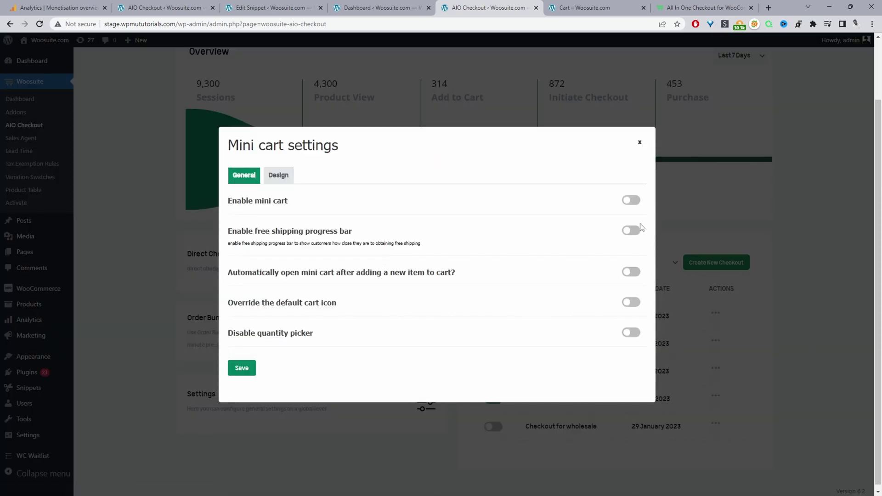
left_click(631, 200)
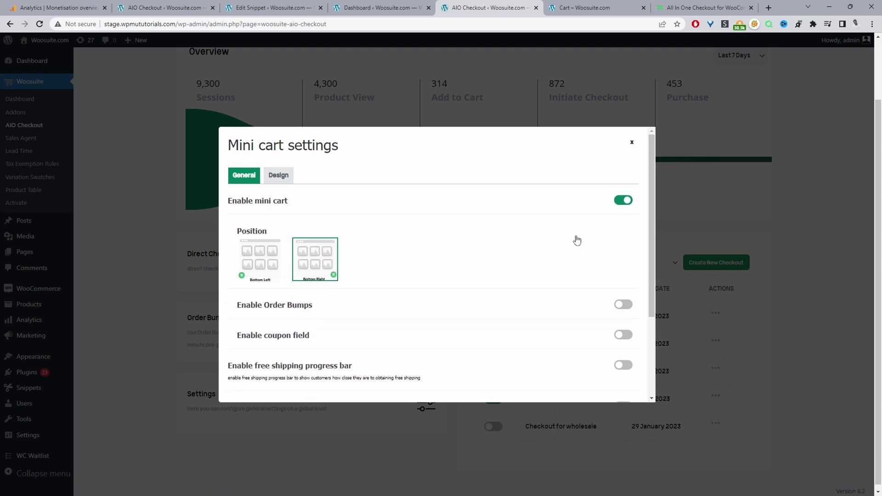
left_click(271, 263)
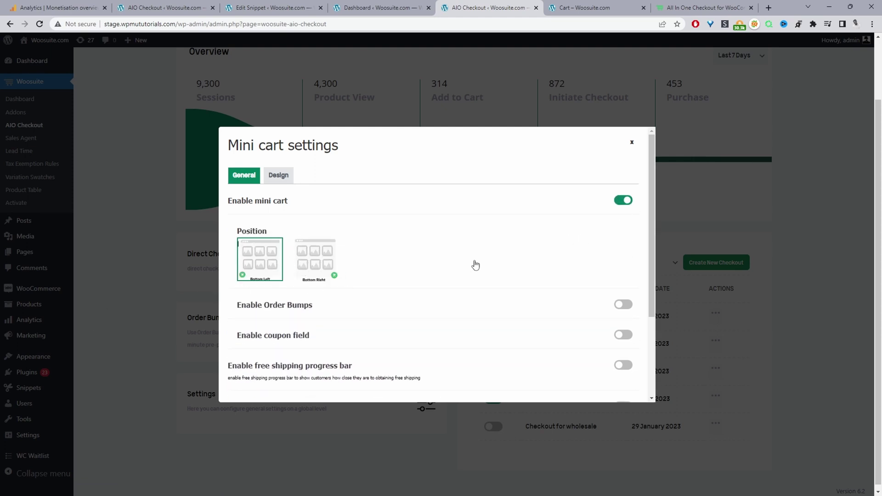
scroll(476, 265, "down", 2)
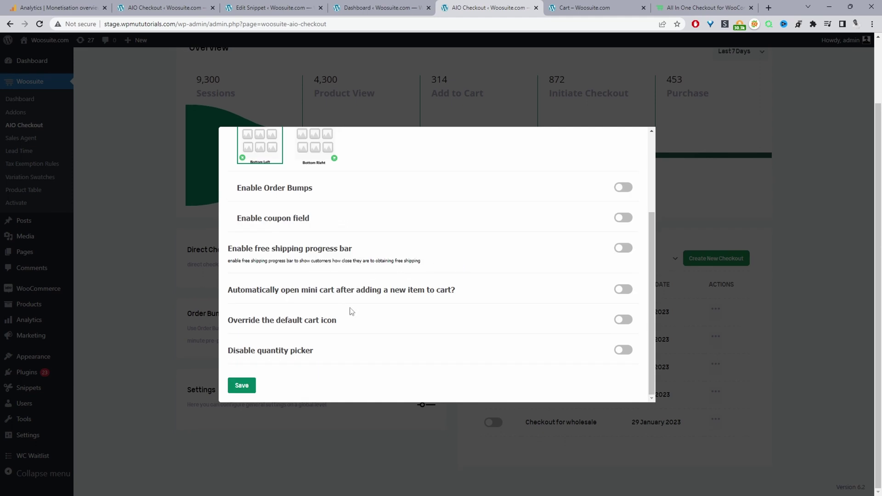
left_click(624, 290)
left_click(242, 385)
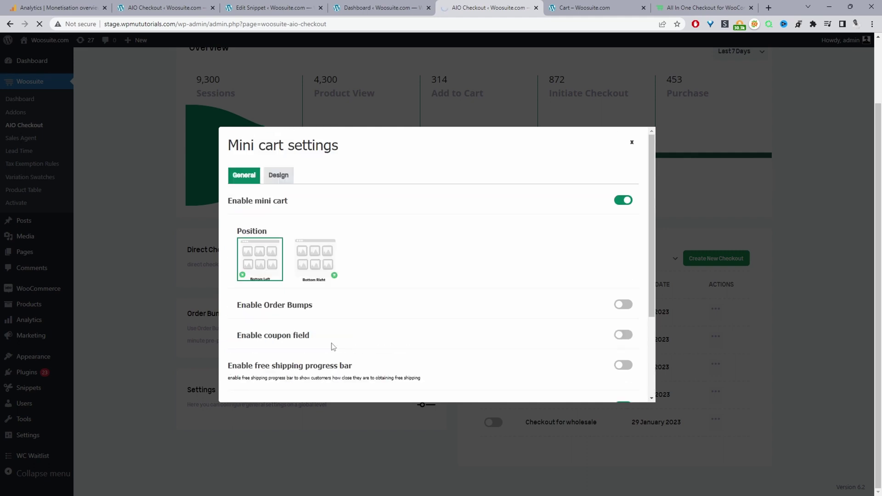
key("ctrl+Tab")
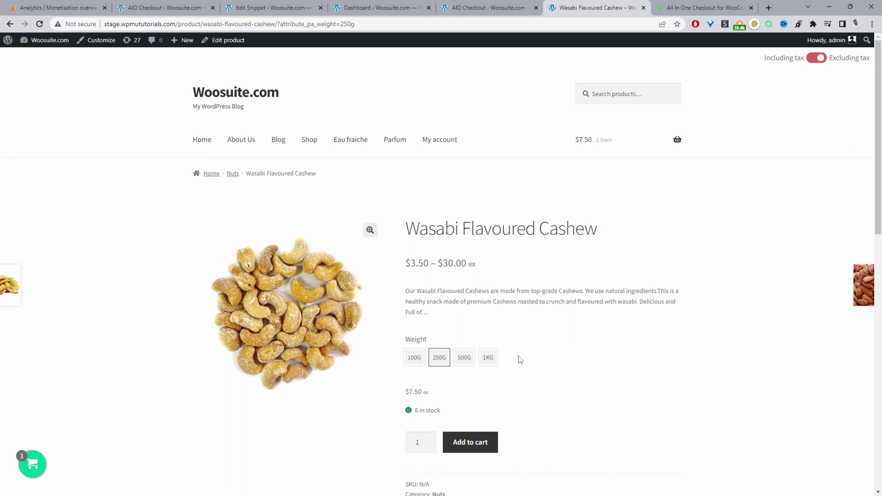
Choose the 500G weight and add the Wasabi cashew to the cart.
left_click(464, 357)
left_click(470, 442)
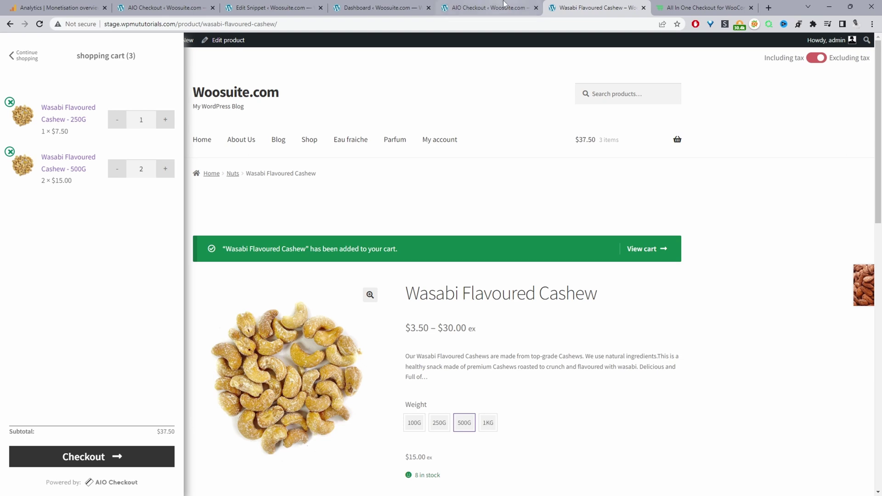
In Mini cart settings, enable the coupon field, disable quantity pickers, and override the cart icon.
left_click(489, 7)
left_click(208, 356)
scroll(462, 358, "down", 3)
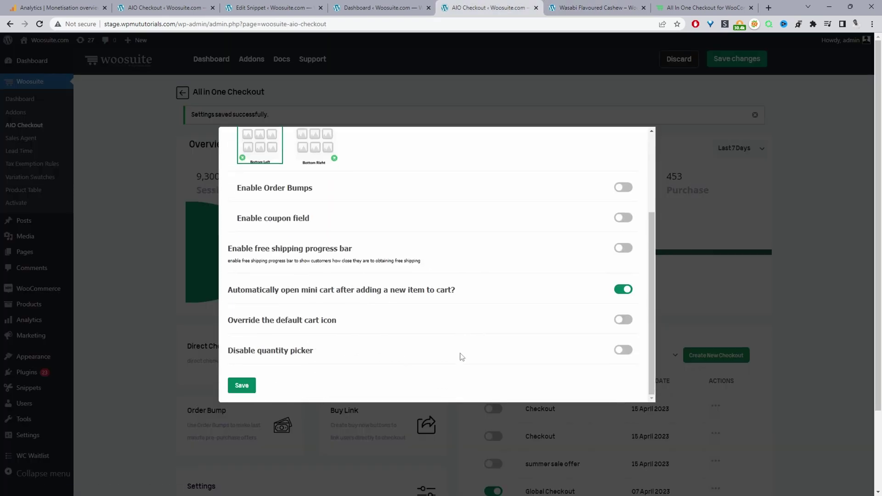
left_click(622, 188)
left_click(623, 190)
left_click(622, 218)
left_click(623, 351)
left_click(623, 320)
scroll(483, 320, "down", 1)
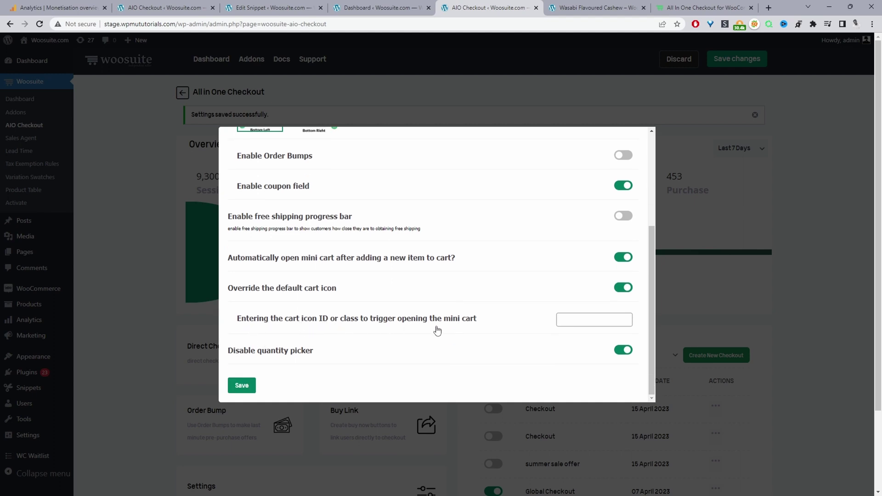
Inspect the storefront header cart link in DevTools to reveal its cart-contents class.
left_click(598, 7)
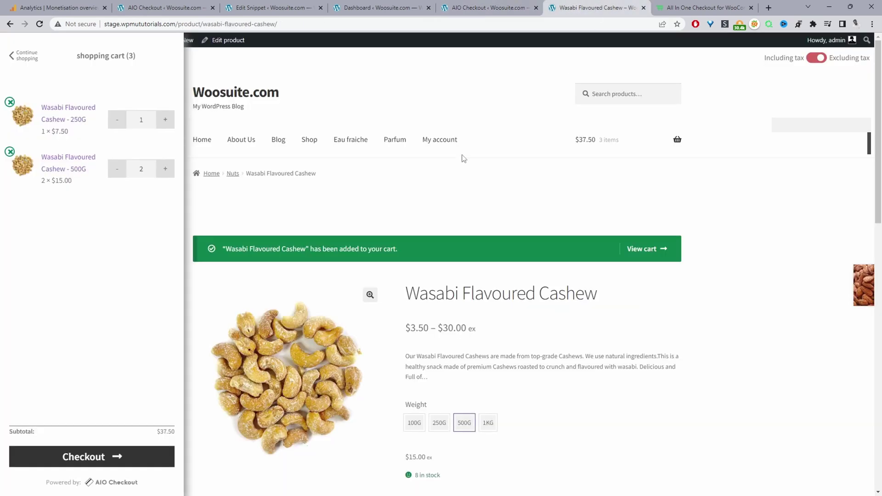
left_click(168, 65)
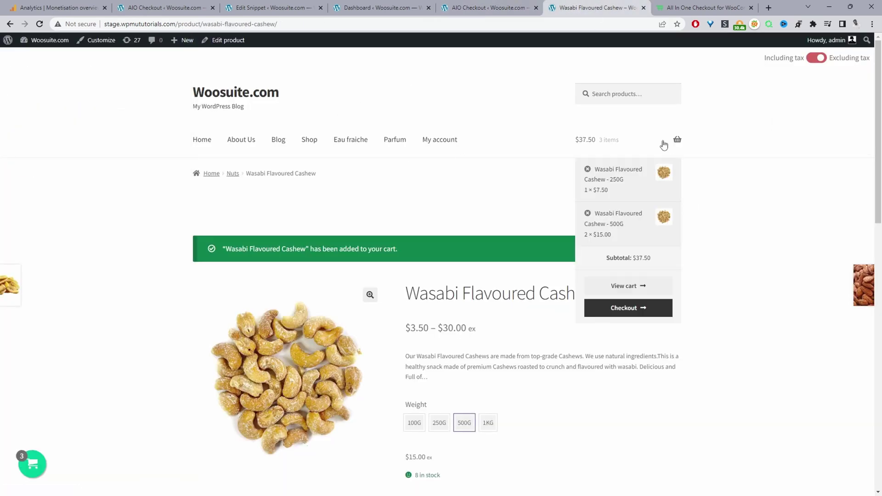
right_click(677, 142)
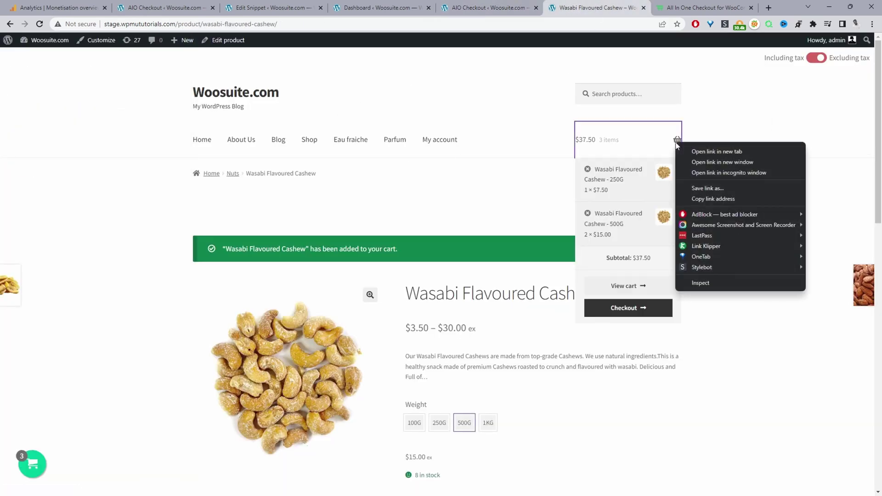
left_click(700, 283)
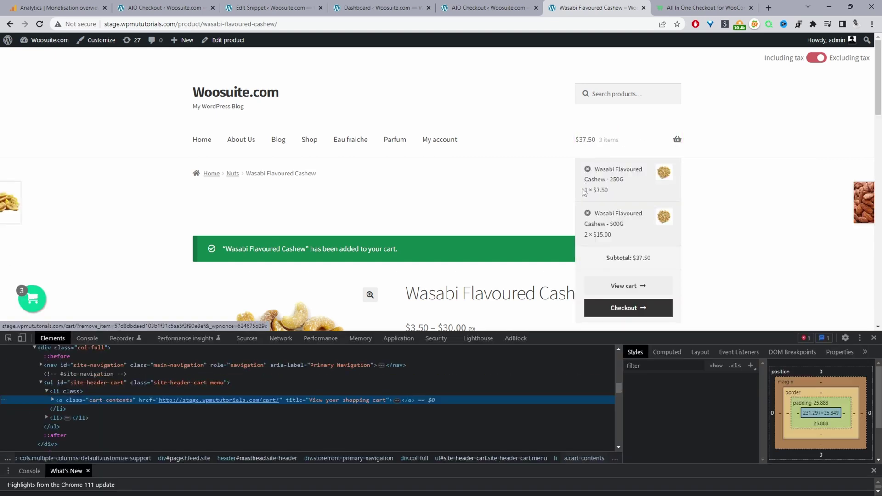
double_click(109, 401)
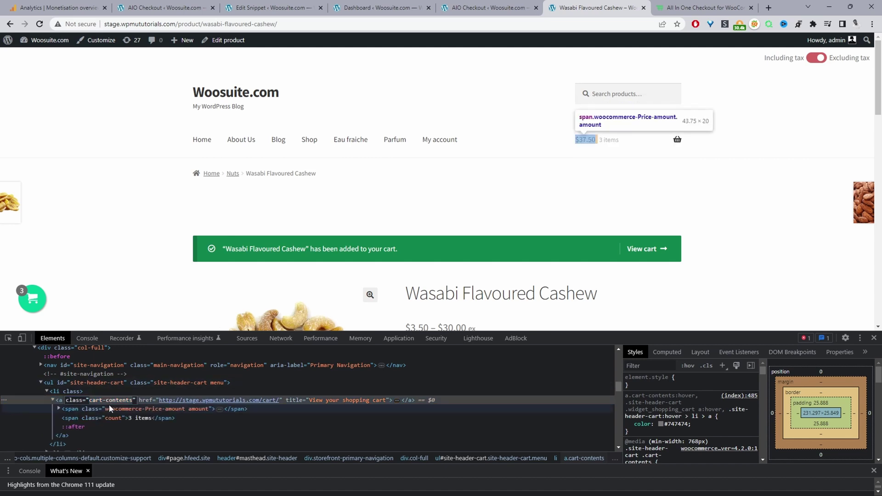
Enter .cart-contents as the mini cart's cart icon class and save the settings.
left_click(486, 7)
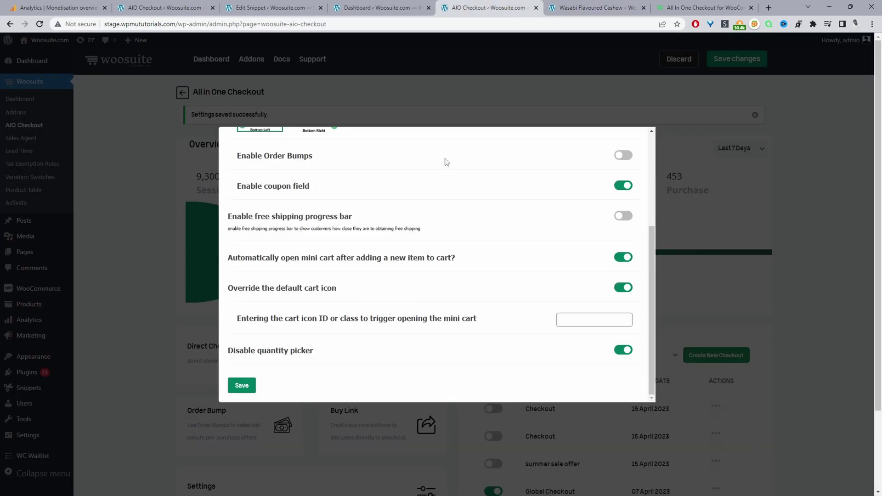
left_click(560, 320)
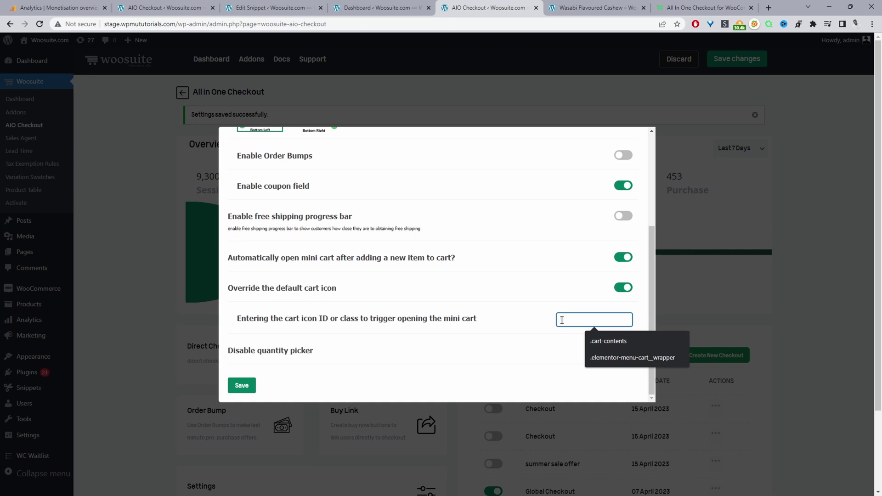
left_click(628, 343)
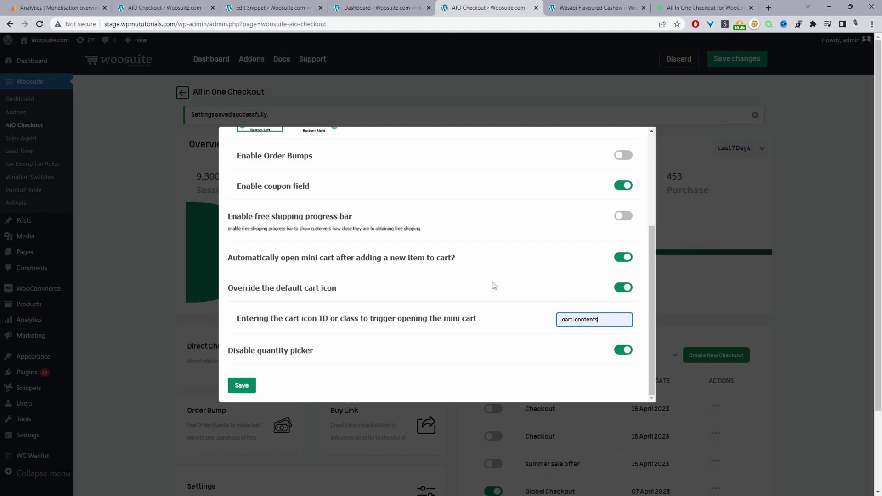
left_click(248, 387)
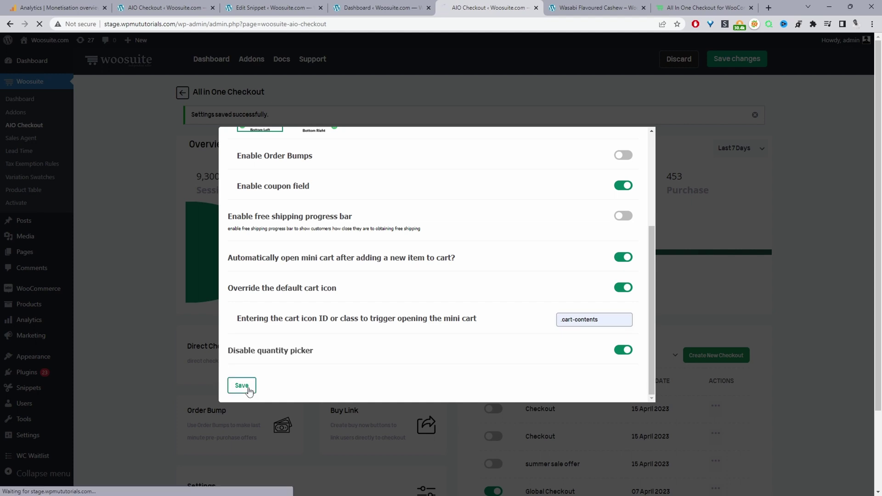
Add the 1KG Wasabi Flavoured Cashew to the cart and try the mini cart's coupon field.
left_click(592, 8)
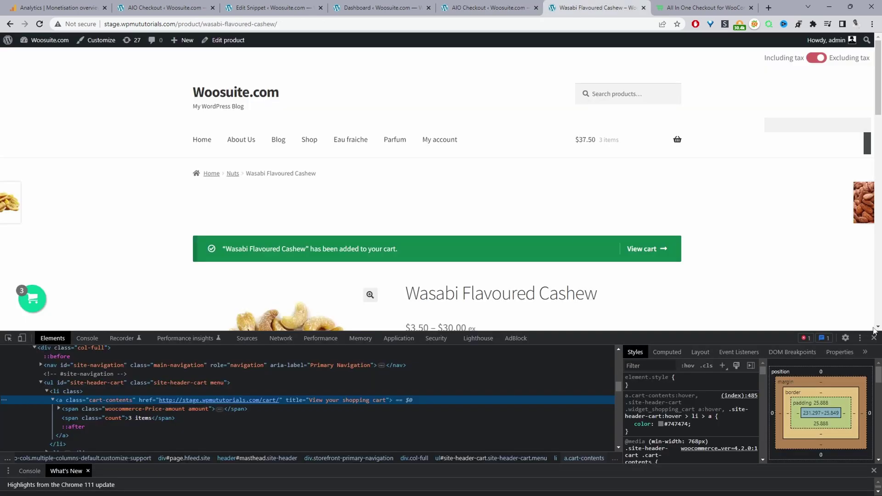
key("F12")
scroll(683, 338, "down", 2)
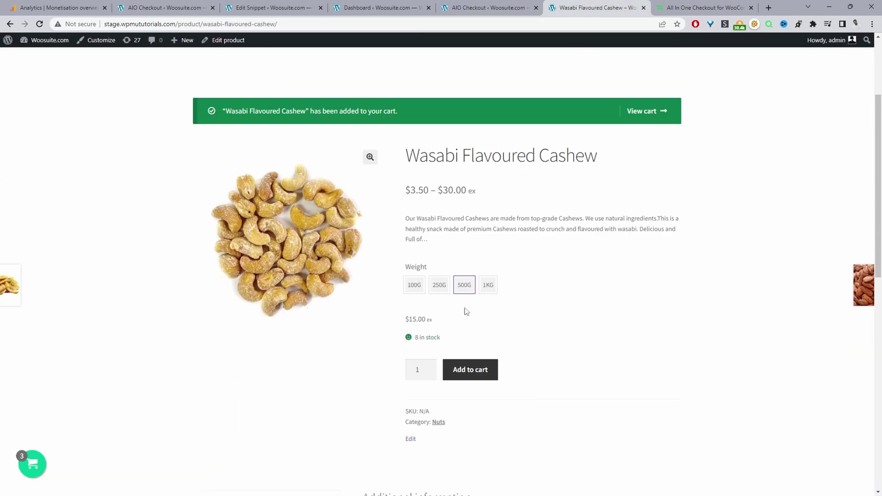
left_click(488, 284)
left_click(470, 370)
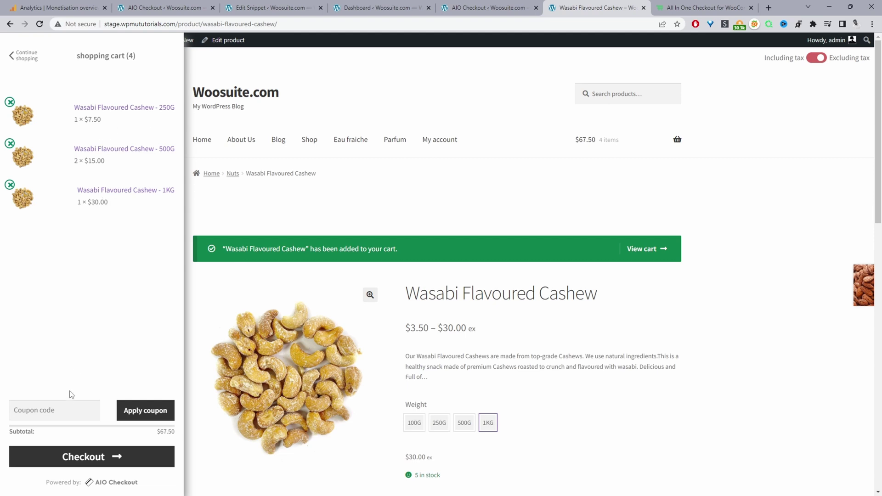
left_click(58, 411)
left_click(132, 265)
Confirm the header cart total reopens the mini cart, then close it.
left_click(490, 71)
mouse_move(626, 139)
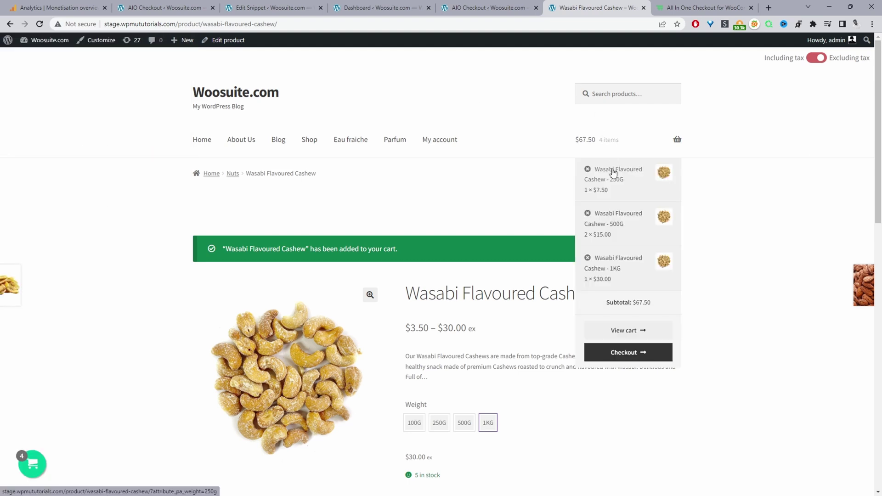
left_click(640, 146)
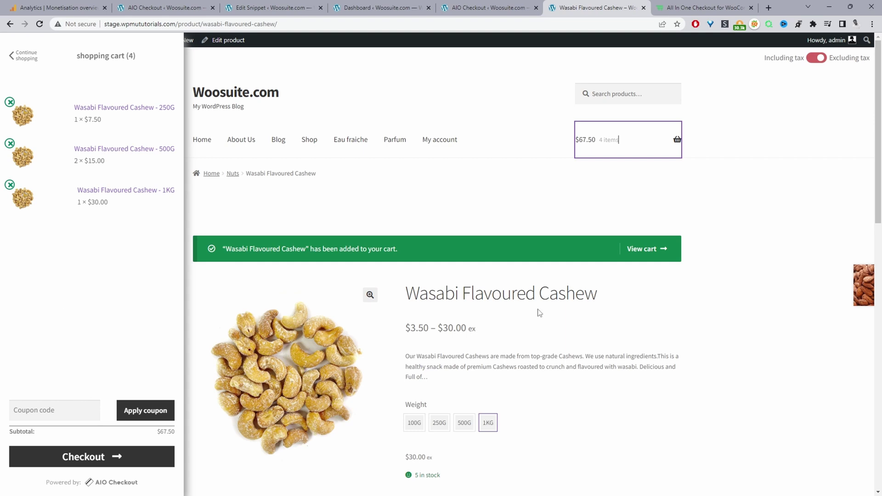
left_click(636, 345)
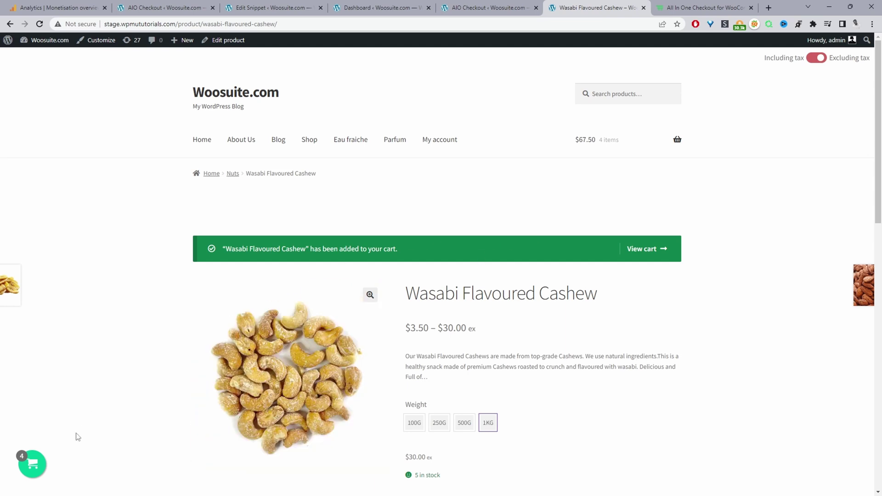
Reopen the mini cart from the floating cart button, try the coupon field, and proceed to checkout.
left_click(31, 464)
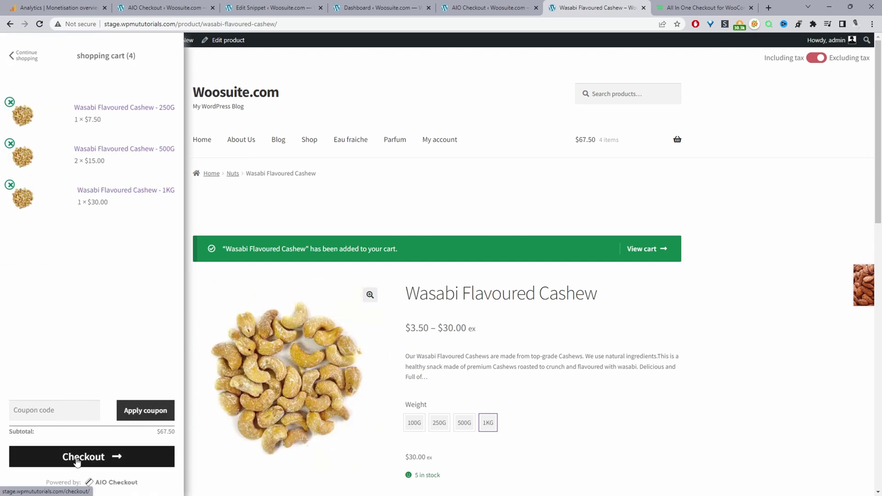
left_click(41, 410)
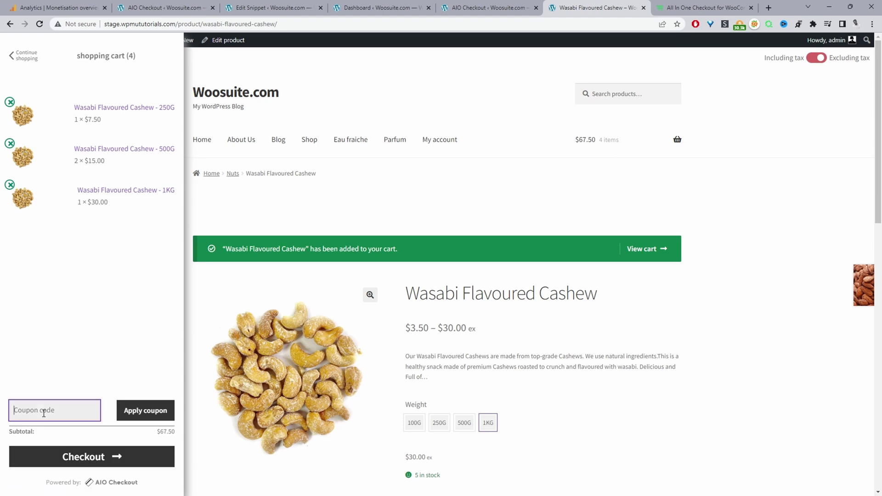
left_click(156, 270)
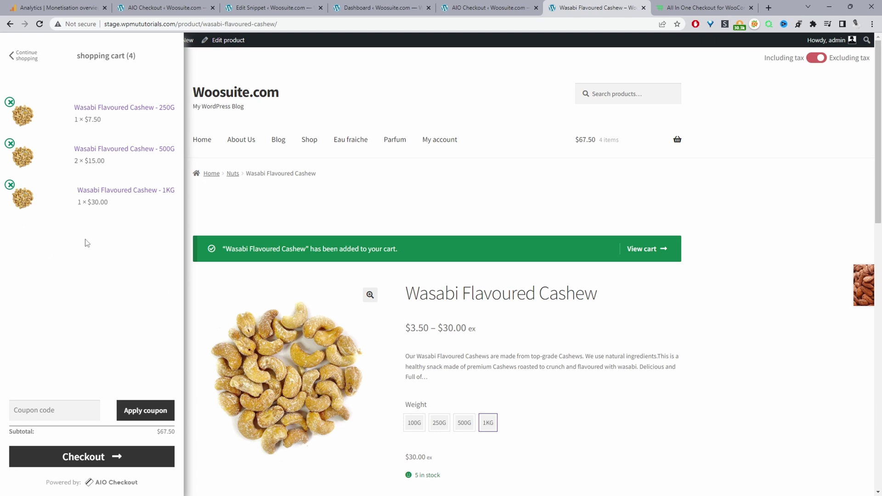
left_click(97, 461)
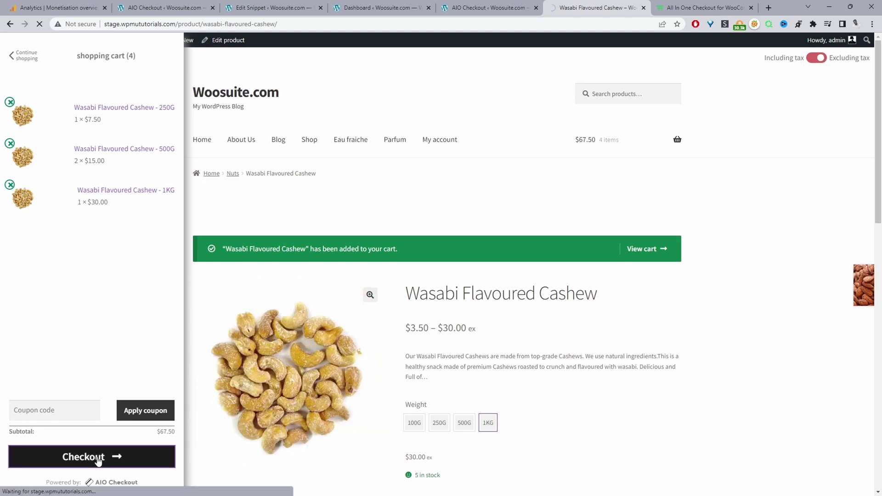